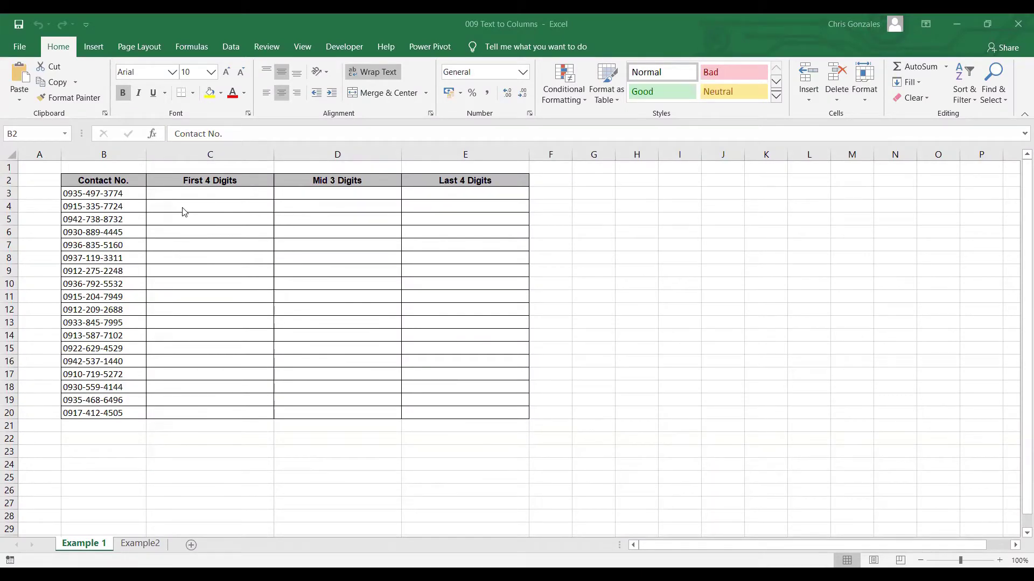
Select the empty First 4, Mid 3 and Last 4 Digits ranges C3:E20 to inspect them.
{"action": "left_click", "coordinate": [98, 195]}
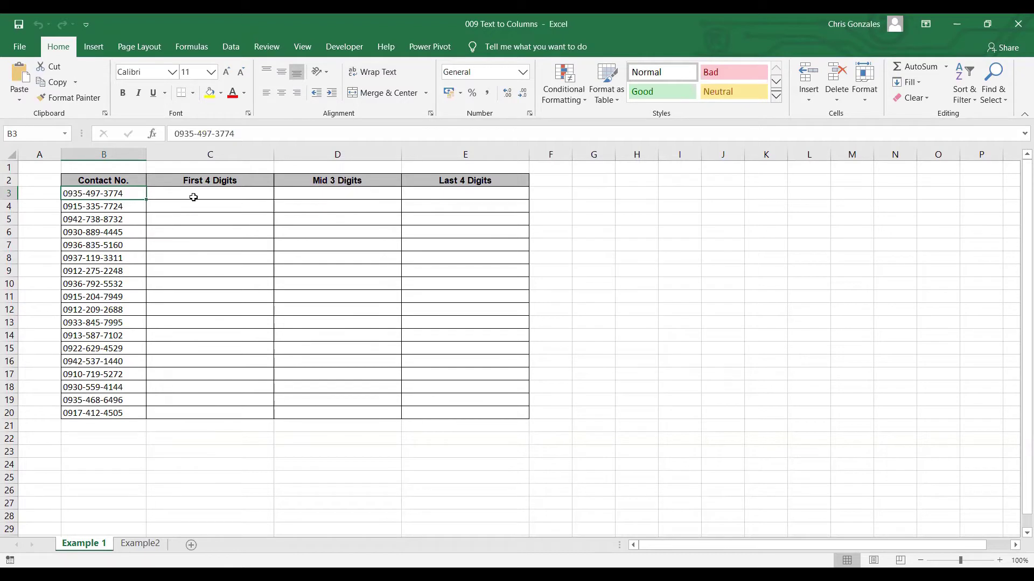
{"action": "left_click", "coordinate": [201, 195]}
{"action": "left_click_drag", "start_coordinate": [200, 238], "coordinate": [209, 408]}
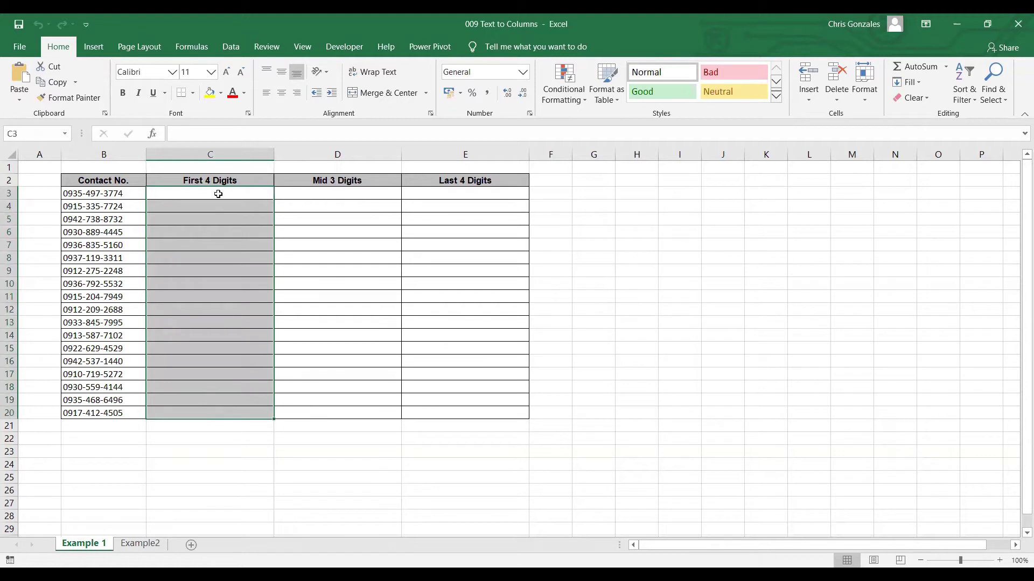
{"action": "left_click", "coordinate": [344, 190]}
{"action": "left_click_drag", "start_coordinate": [344, 190], "coordinate": [348, 415]}
{"action": "left_click_drag", "start_coordinate": [457, 195], "coordinate": [471, 412]}
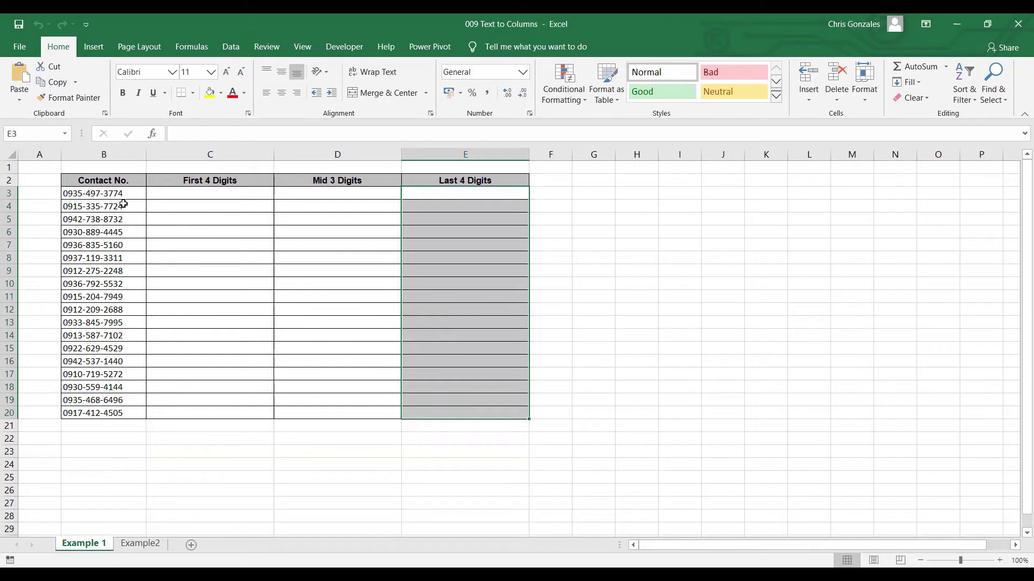
Copy the contact numbers B3:B20 and paste them into C3:C20.
{"action": "left_click_drag", "start_coordinate": [113, 192], "coordinate": [113, 413]}
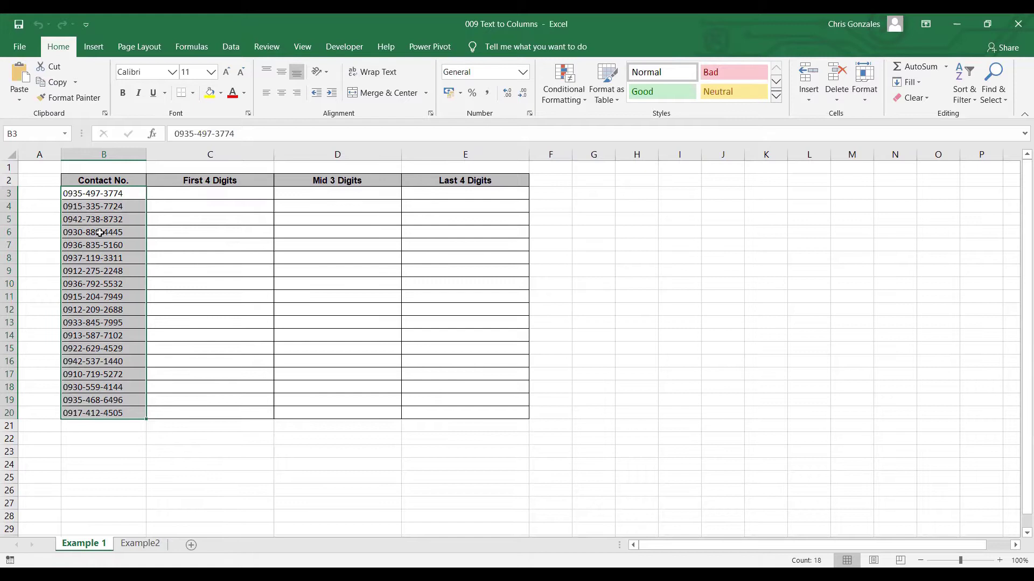
{"action": "right_click", "coordinate": [129, 250]}
{"action": "left_click", "coordinate": [136, 259]}
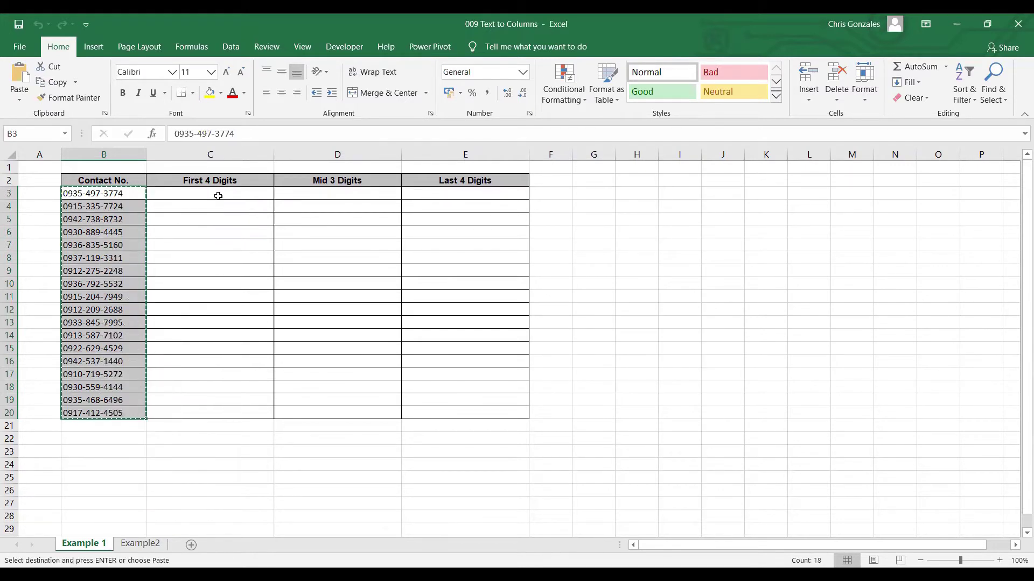
{"action": "left_click", "coordinate": [219, 196]}
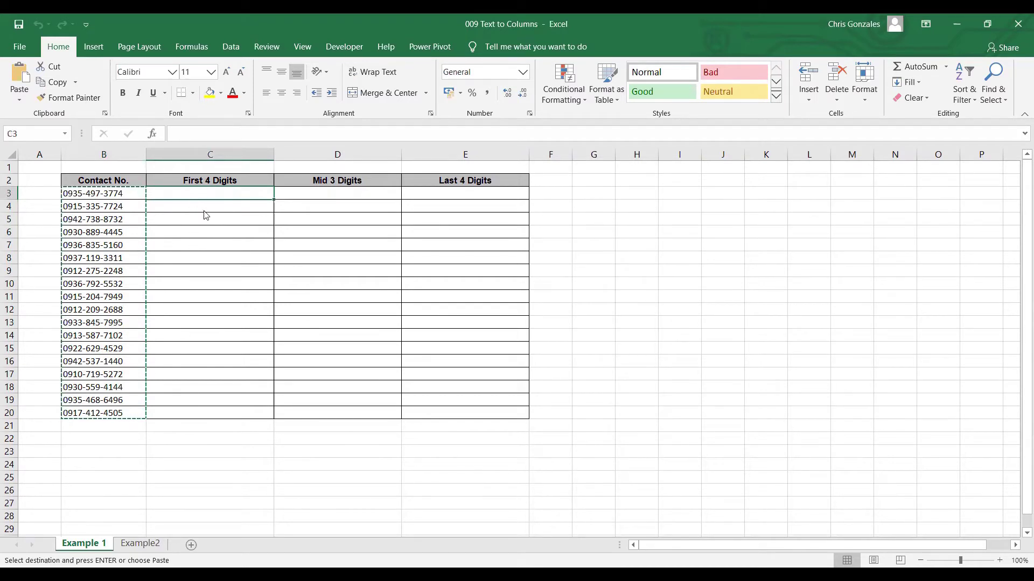
{"action": "key", "text": "shift+F10"}
{"action": "left_click", "coordinate": [221, 253]}
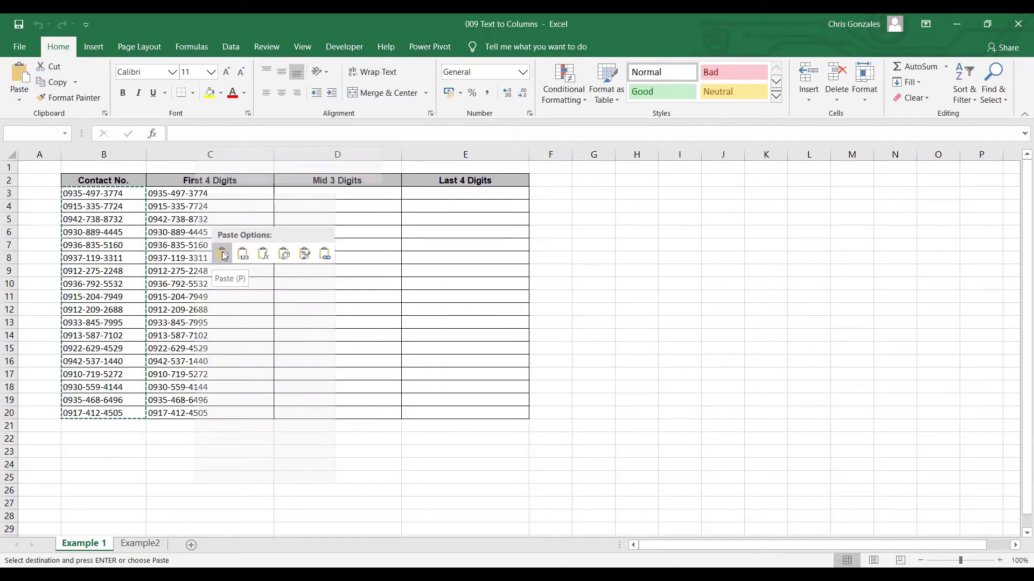
{"action": "left_click", "coordinate": [222, 255]}
{"action": "key", "text": "Escape"}
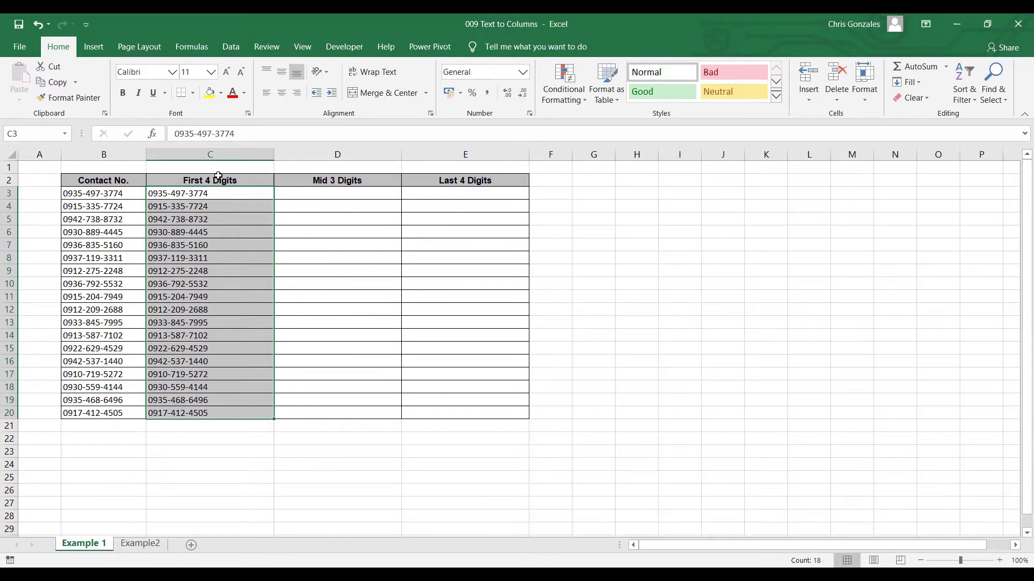
{"action": "left_click", "coordinate": [231, 48]}
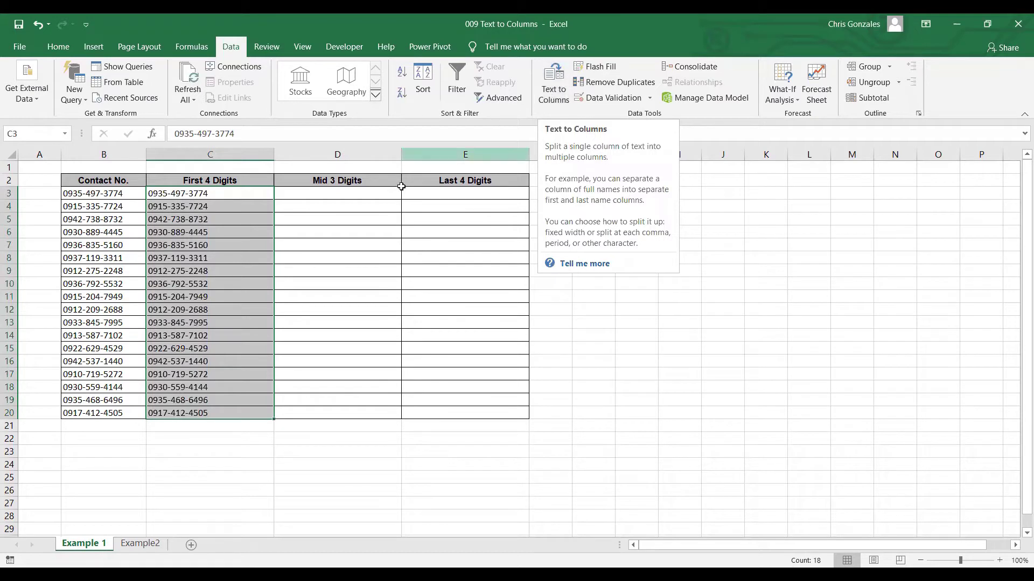
Select C3:C20 and launch Text to Columns from the Data ribbon.
{"action": "left_click_drag", "start_coordinate": [244, 196], "coordinate": [250, 410]}
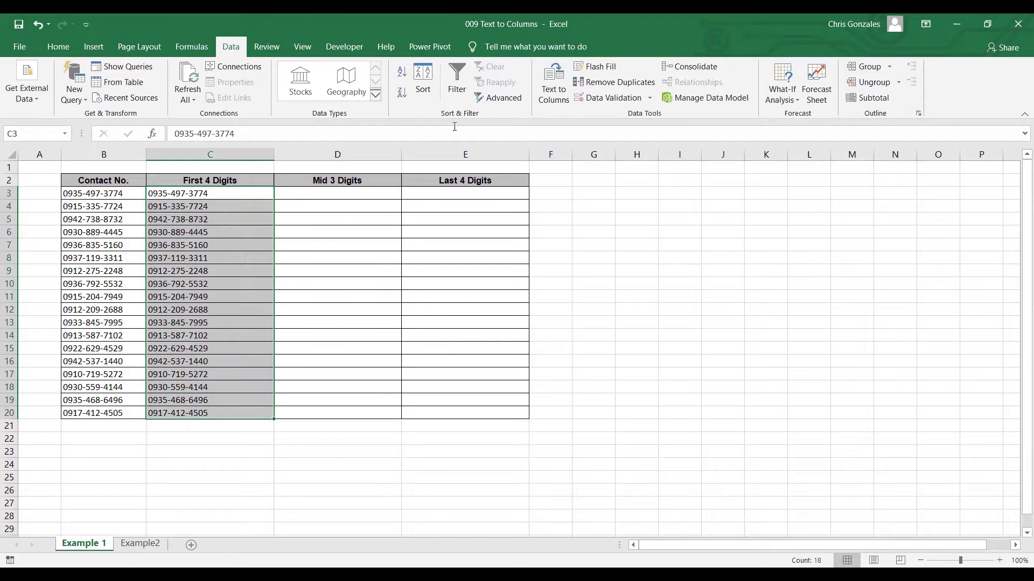
{"action": "left_click", "coordinate": [555, 93]}
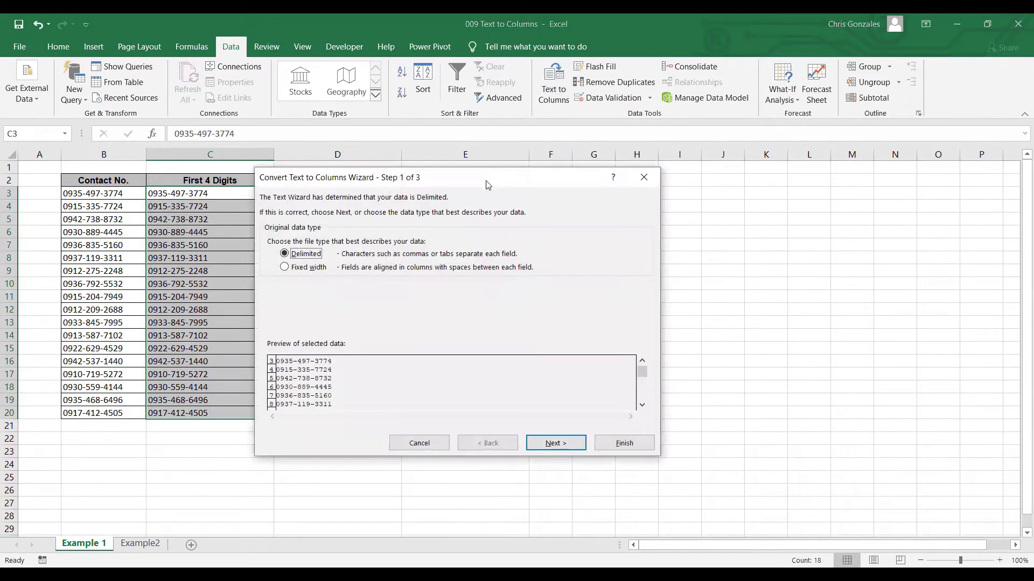
Keep the Delimited data type after briefly trying Fixed width, and advance to Step 2.
{"action": "left_click_drag", "start_coordinate": [487, 185], "coordinate": [560, 161]}
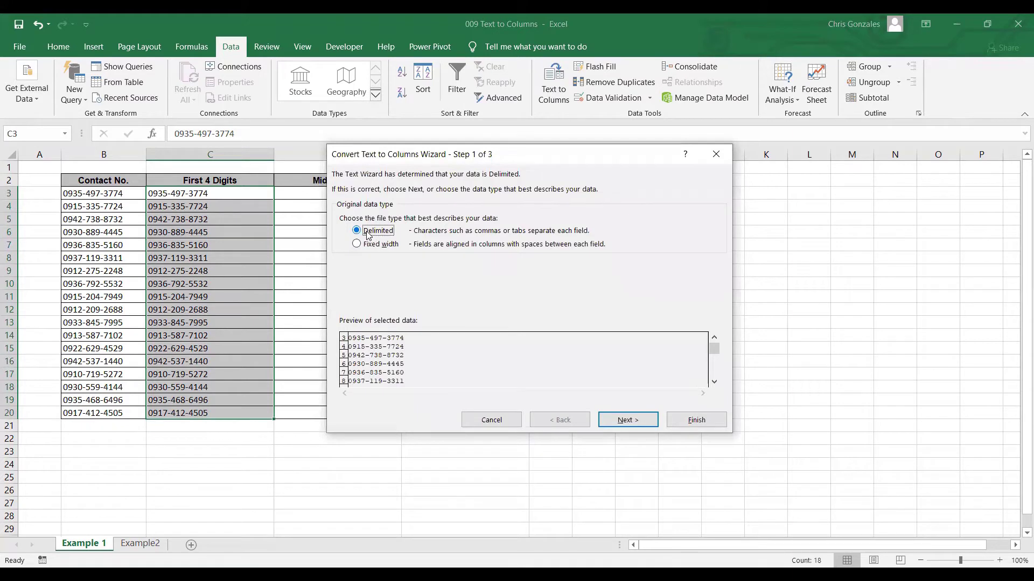
{"action": "left_click", "coordinate": [361, 246]}
{"action": "left_click", "coordinate": [358, 231]}
{"action": "left_click", "coordinate": [619, 420]}
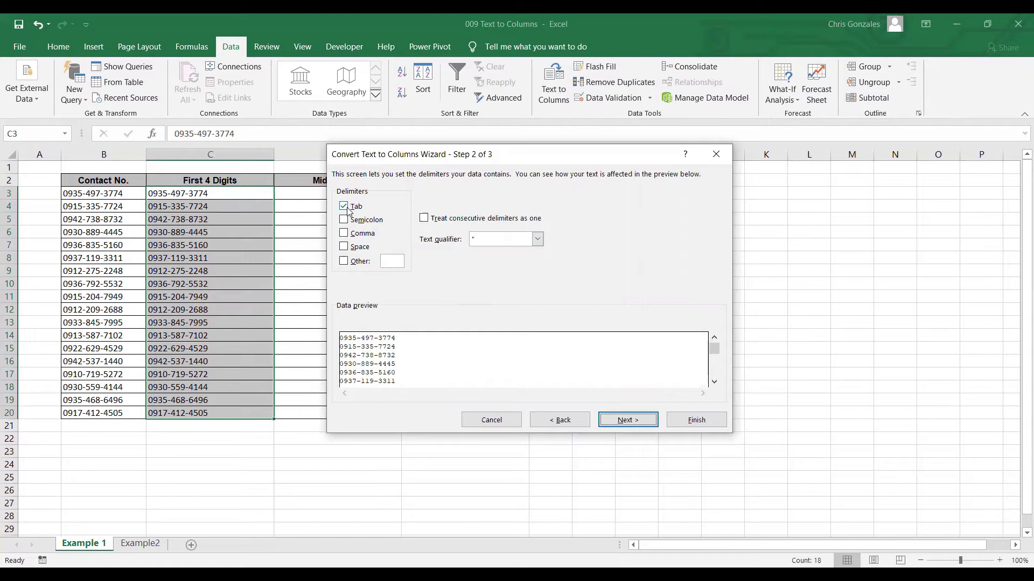
Untick Tab, set a hyphen (-) as the Other delimiter, and advance to Step 3.
{"action": "left_click", "coordinate": [345, 208]}
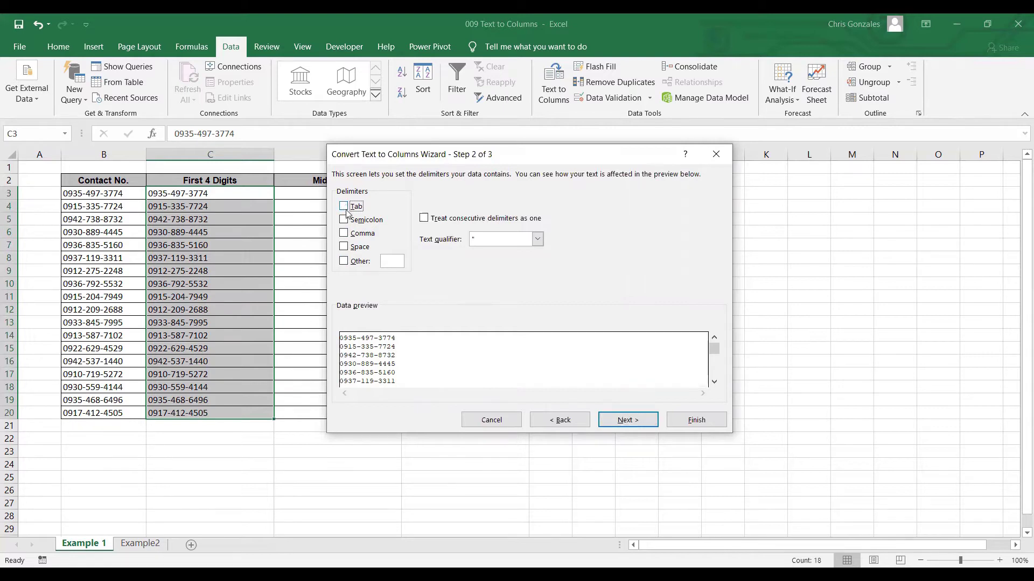
{"action": "left_click", "coordinate": [344, 262]}
{"action": "type", "text": "-"}
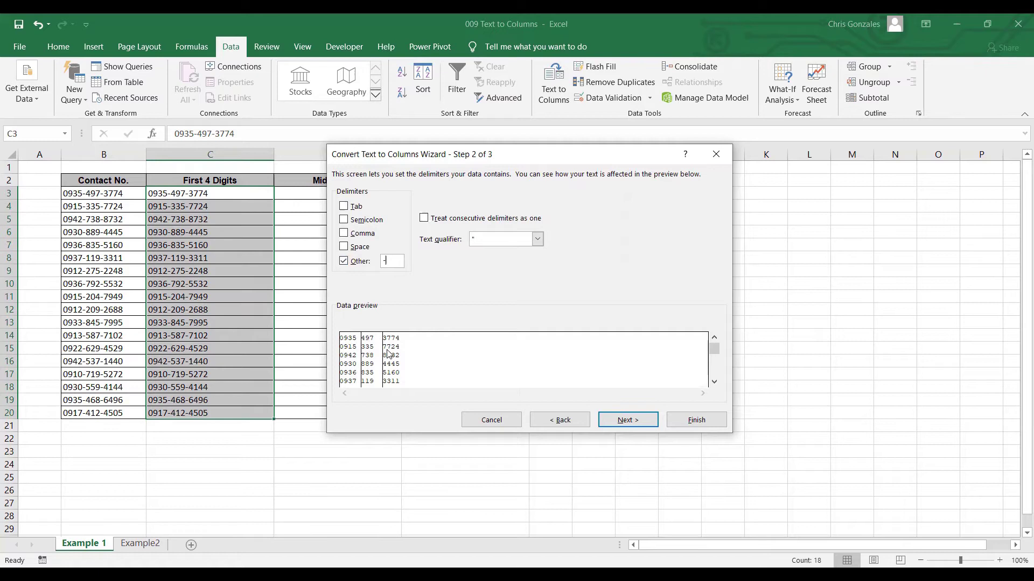
{"action": "left_click", "coordinate": [618, 421]}
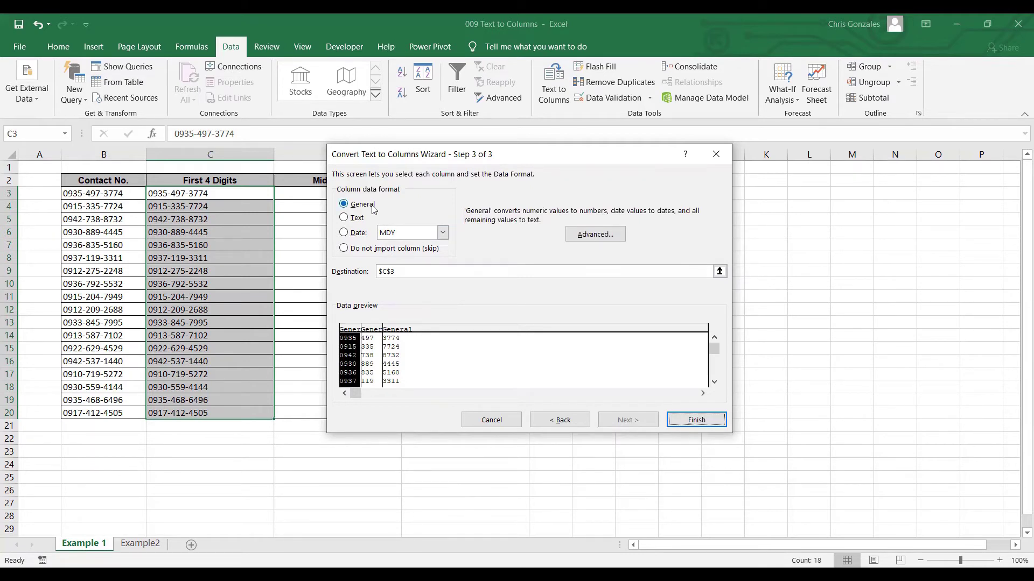
Keep General format with destination $C$3 and finish the wizard.
{"action": "left_click", "coordinate": [682, 421]}
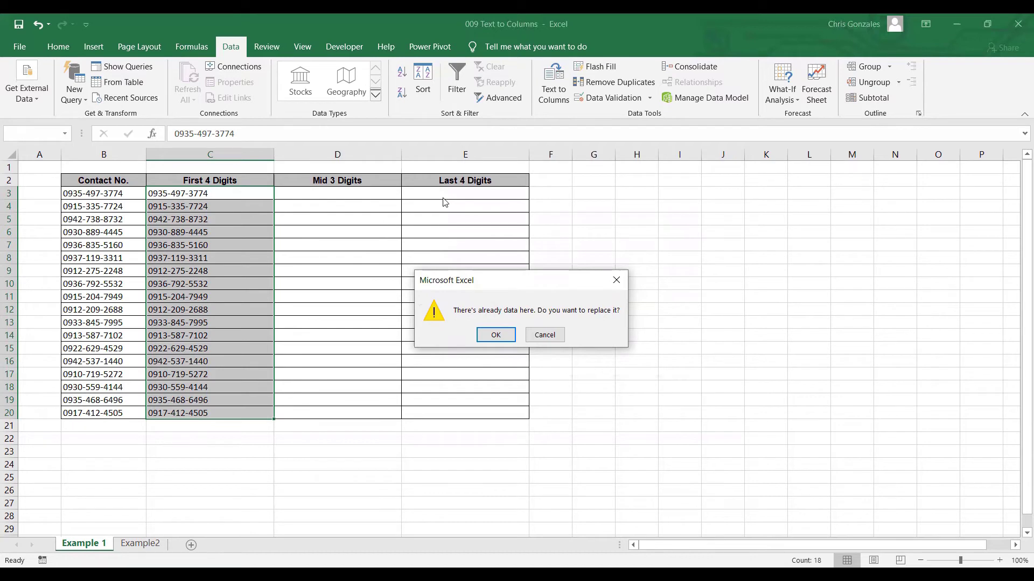
{"action": "left_click", "coordinate": [494, 336]}
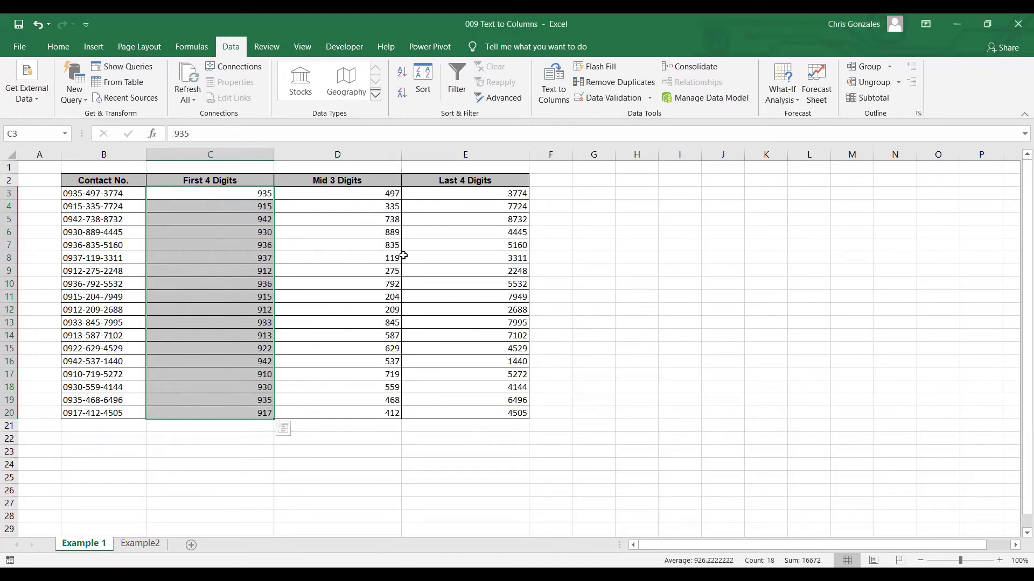
{"action": "left_click", "coordinate": [94, 178]}
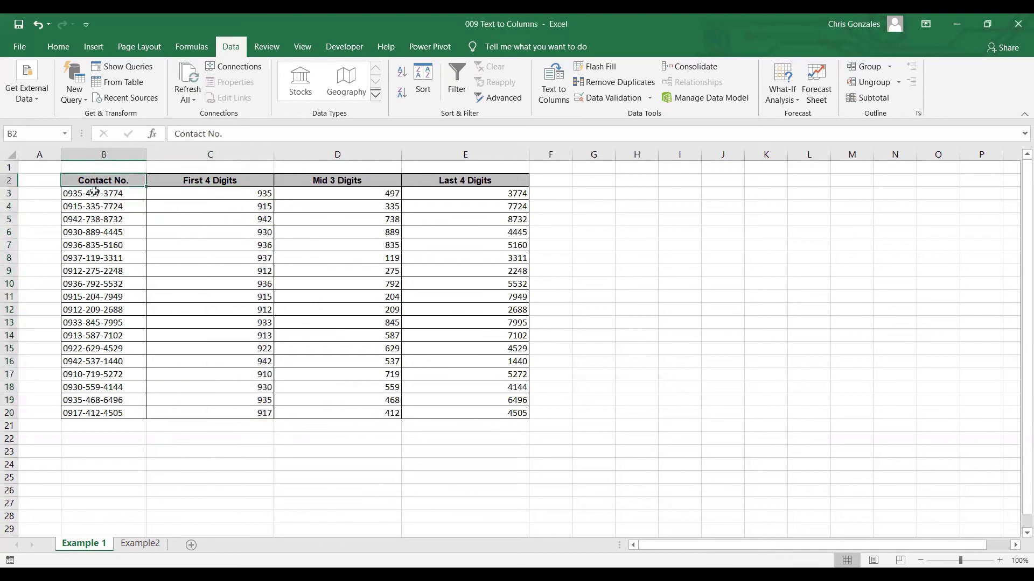
Open the Example2 sheet and select the email addresses B3:B20.
{"action": "left_click", "coordinate": [139, 544]}
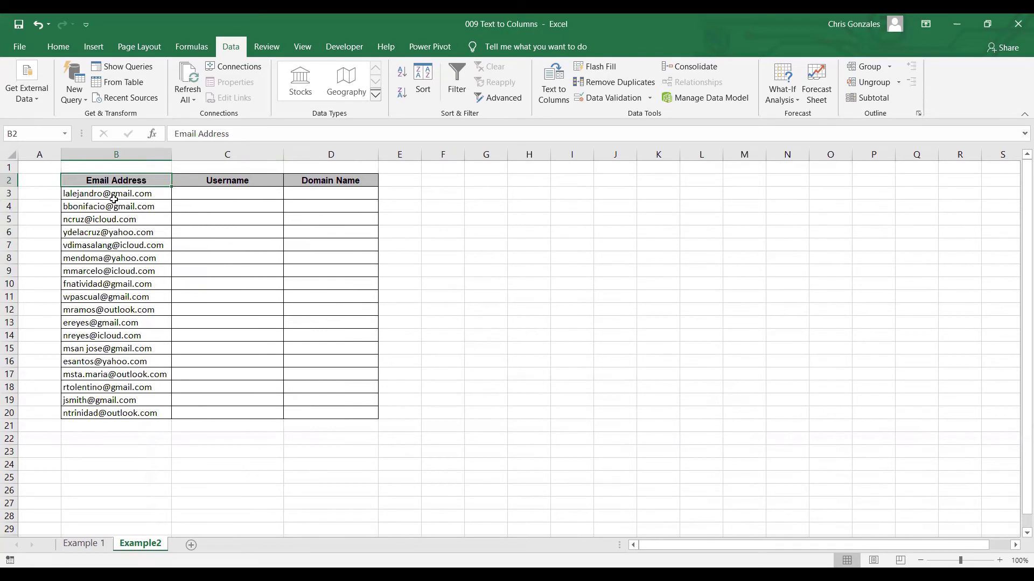
{"action": "left_click_drag", "start_coordinate": [110, 197], "coordinate": [135, 411]}
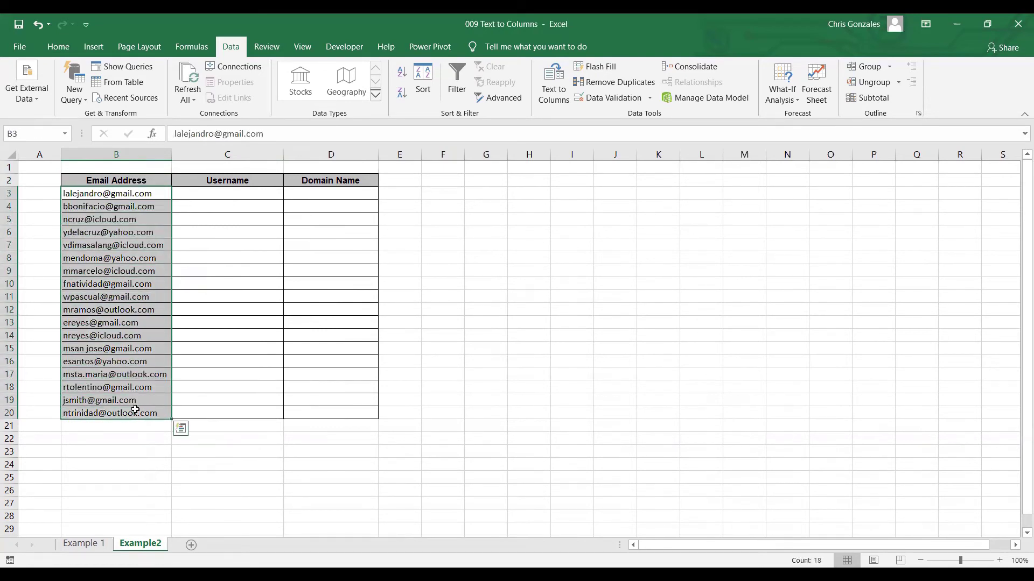
Copy the 18 email addresses from B3:B20 and paste them starting at C3.
{"action": "right_click", "coordinate": [113, 223]}
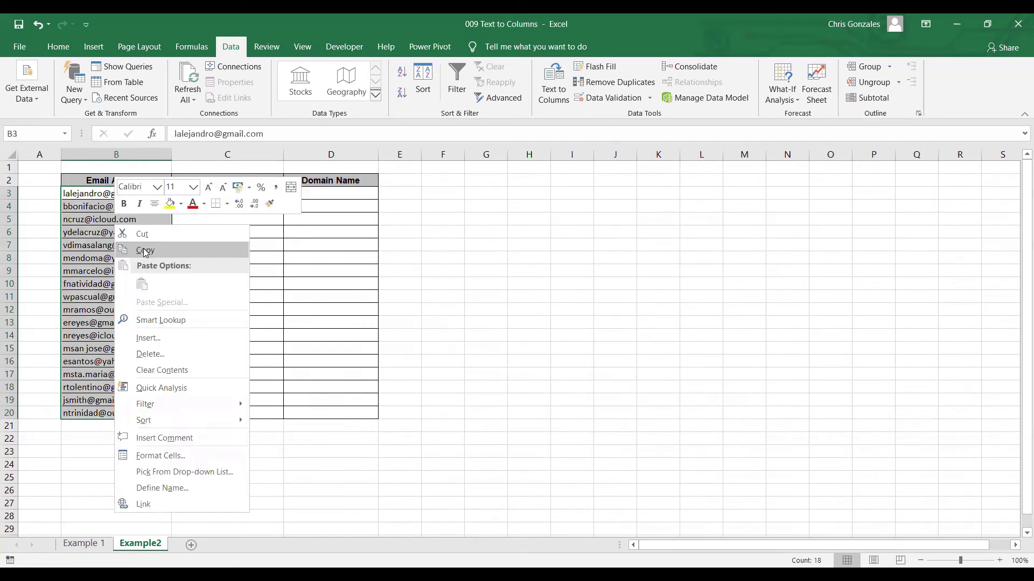
{"action": "left_click", "coordinate": [145, 251]}
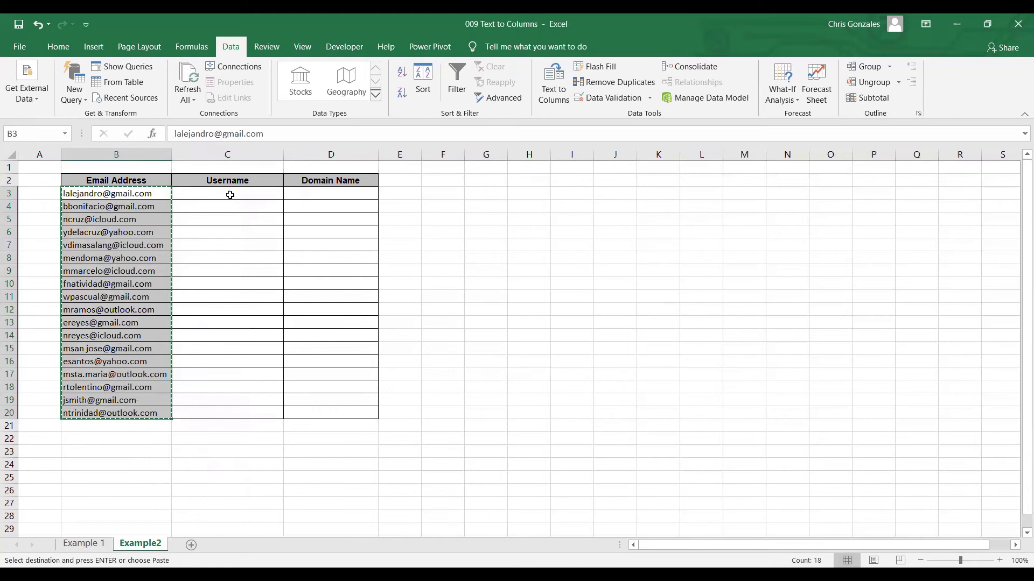
{"action": "left_click", "coordinate": [237, 195]}
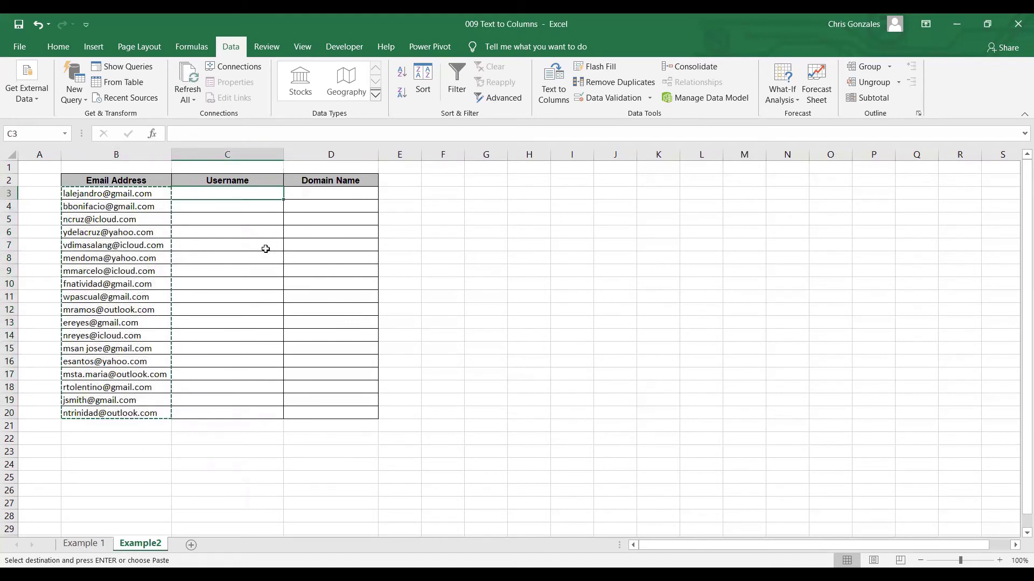
{"action": "key", "text": "ctrl+v"}
{"action": "key", "text": "Escape"}
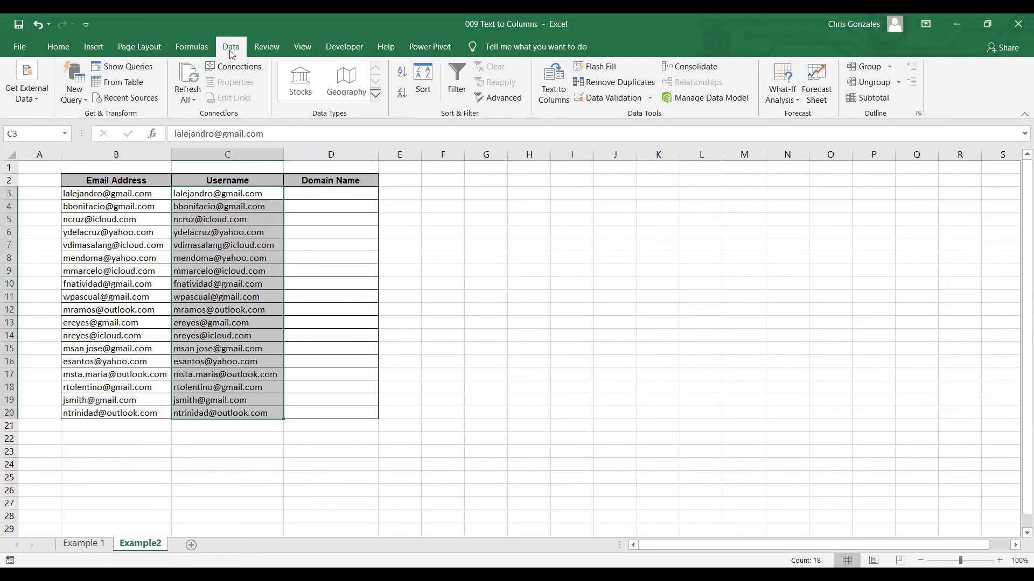
Launch Text to Columns for the copied emails, keep Delimited, and reach Step 2.
{"action": "left_click", "coordinate": [554, 86]}
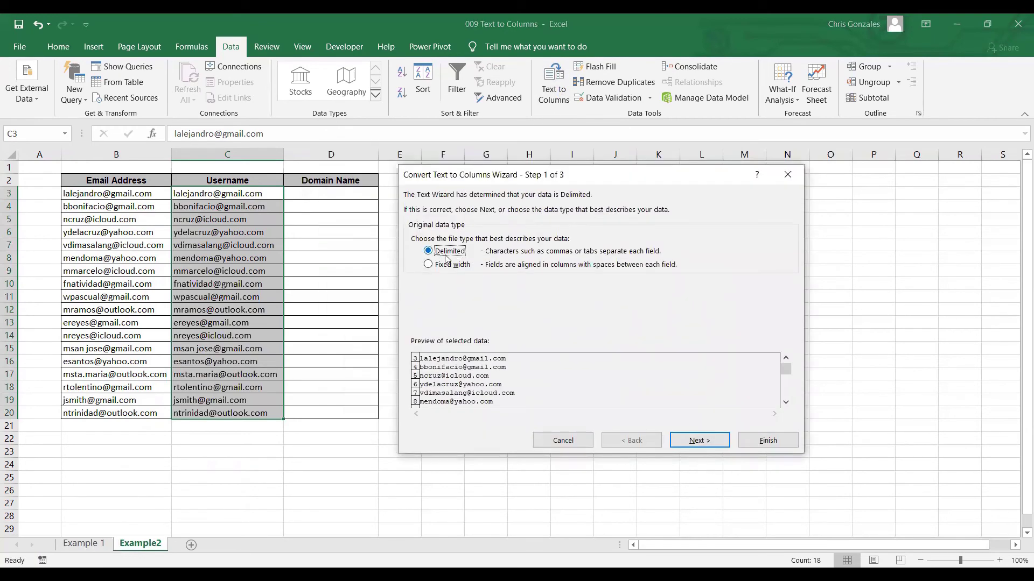
{"action": "left_click", "coordinate": [691, 443]}
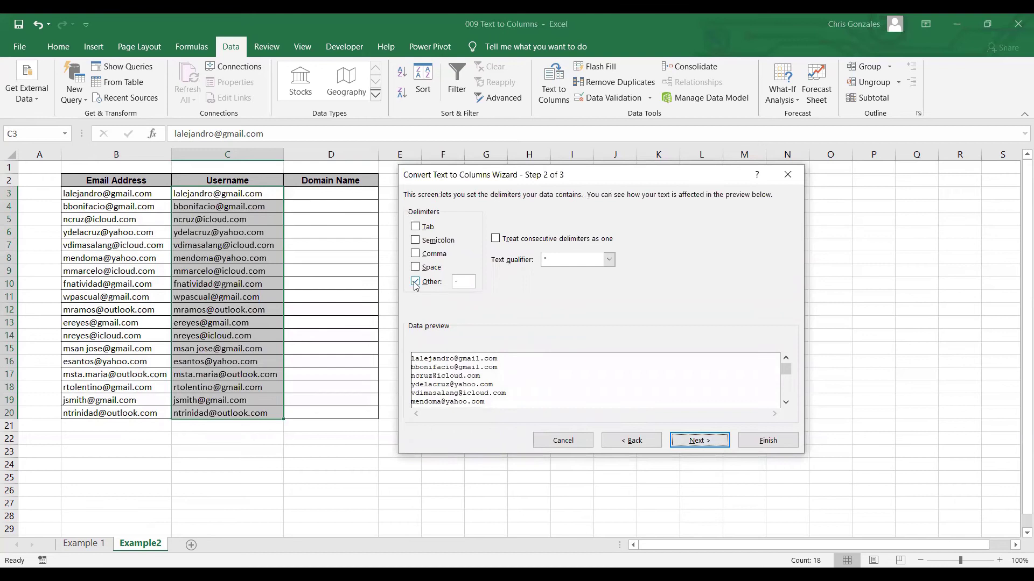
Use @ as the Other delimiter, finish the wizard, and confirm replacing existing data.
{"action": "left_click", "coordinate": [456, 282]}
{"action": "type", "text": "@"}
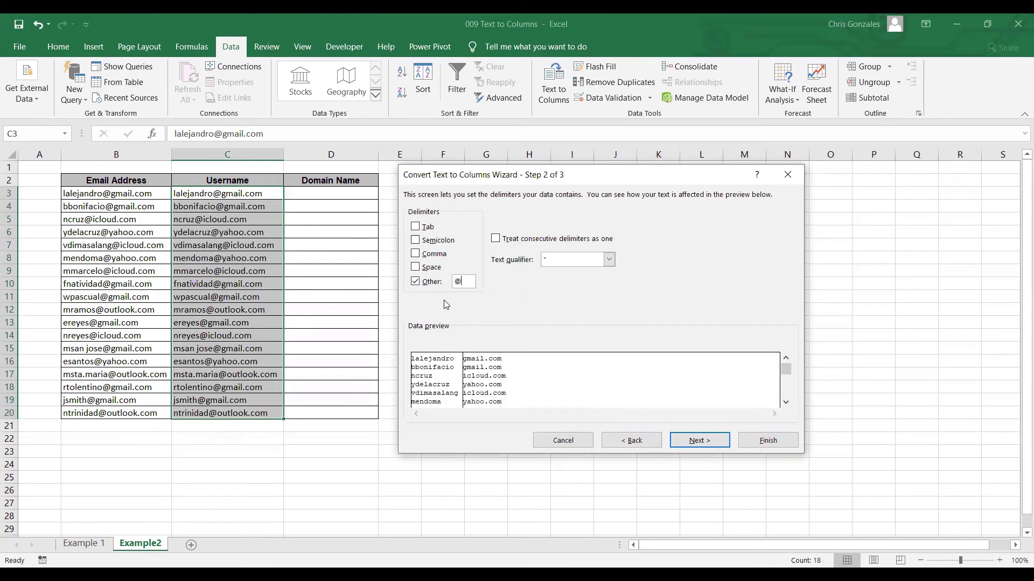
{"action": "left_click", "coordinate": [702, 441]}
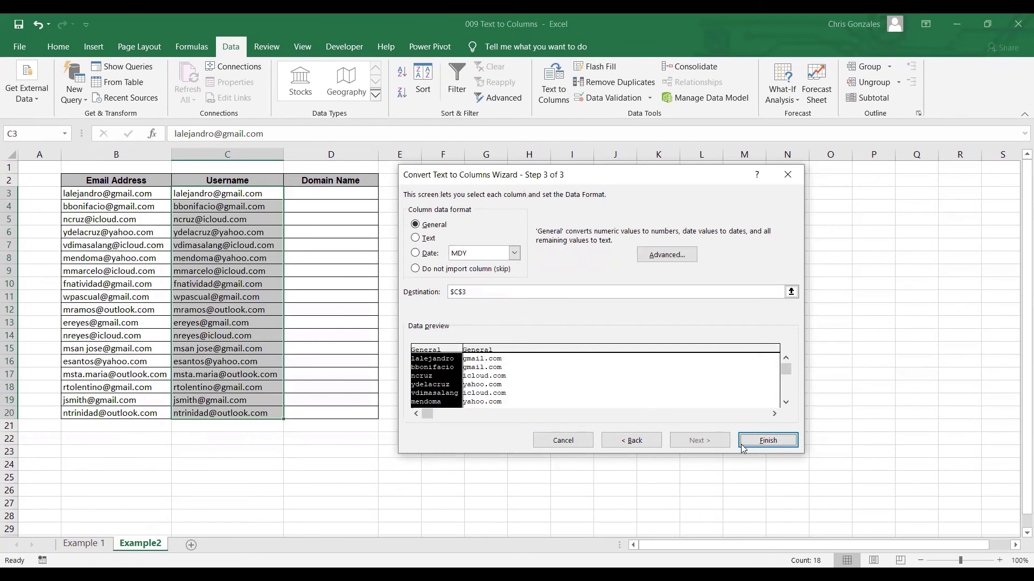
{"action": "left_click", "coordinate": [758, 442]}
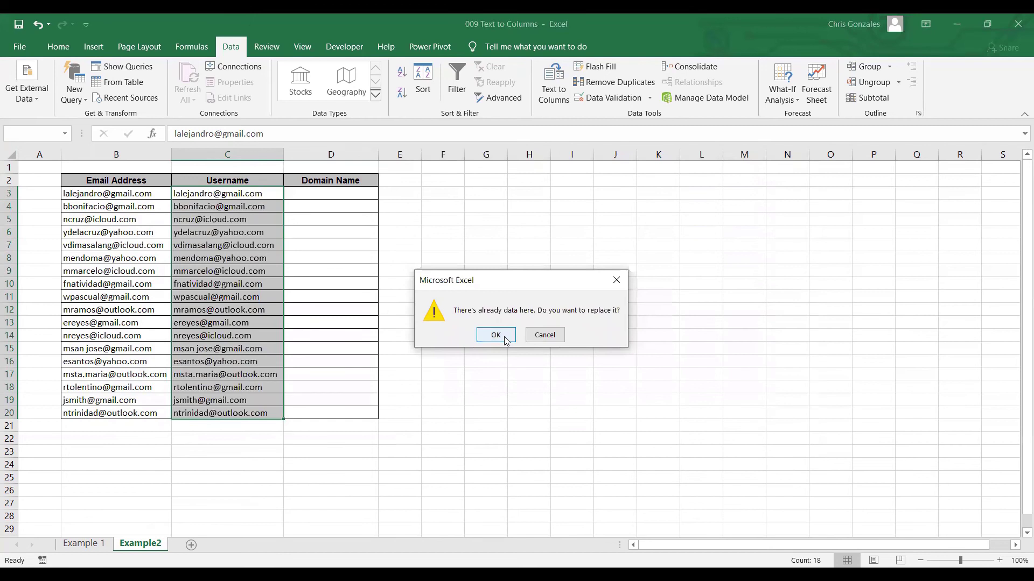
{"action": "left_click", "coordinate": [495, 335]}
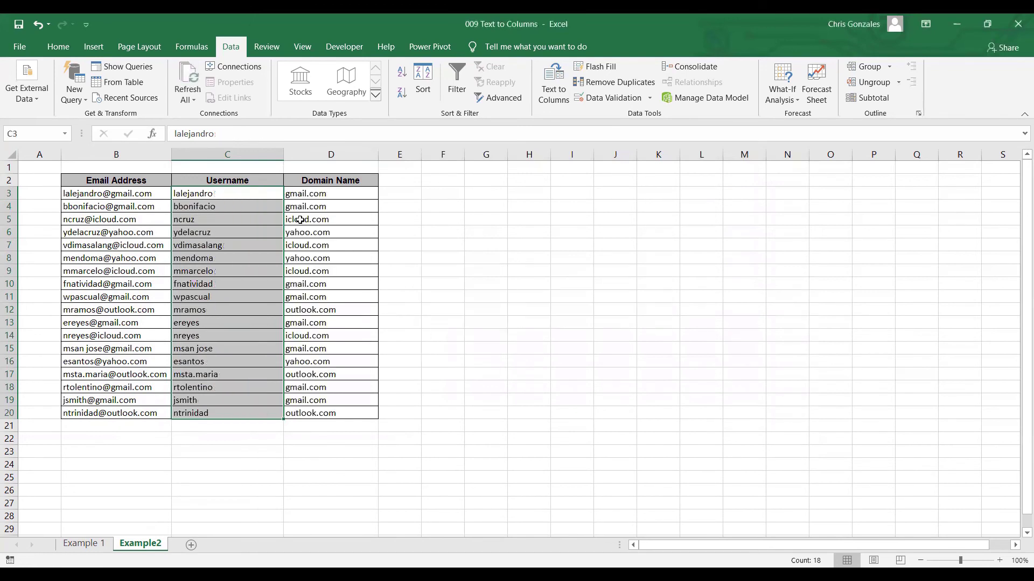
{"action": "left_click", "coordinate": [127, 178]}
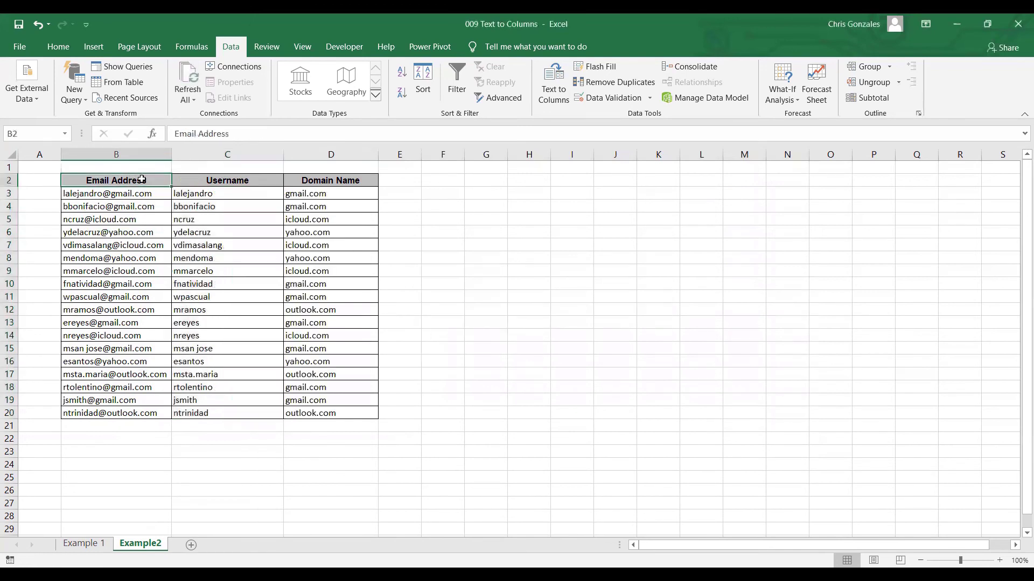
{"action": "left_click_drag", "start_coordinate": [225, 190], "coordinate": [242, 414]}
{"action": "left_click", "coordinate": [324, 192]}
{"action": "left_click_drag", "start_coordinate": [323, 192], "coordinate": [348, 411]}
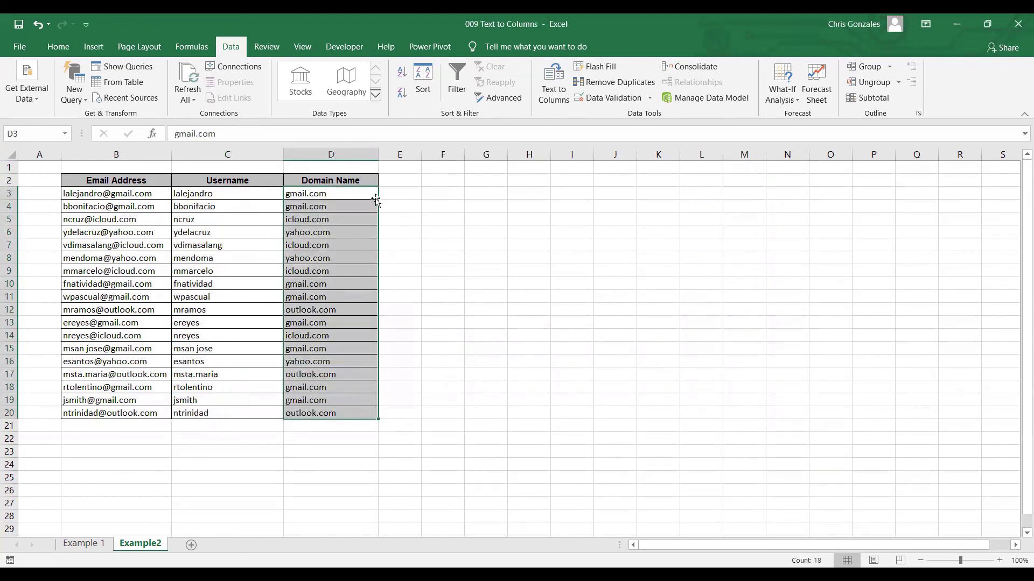
{"action": "left_click", "coordinate": [358, 179]}
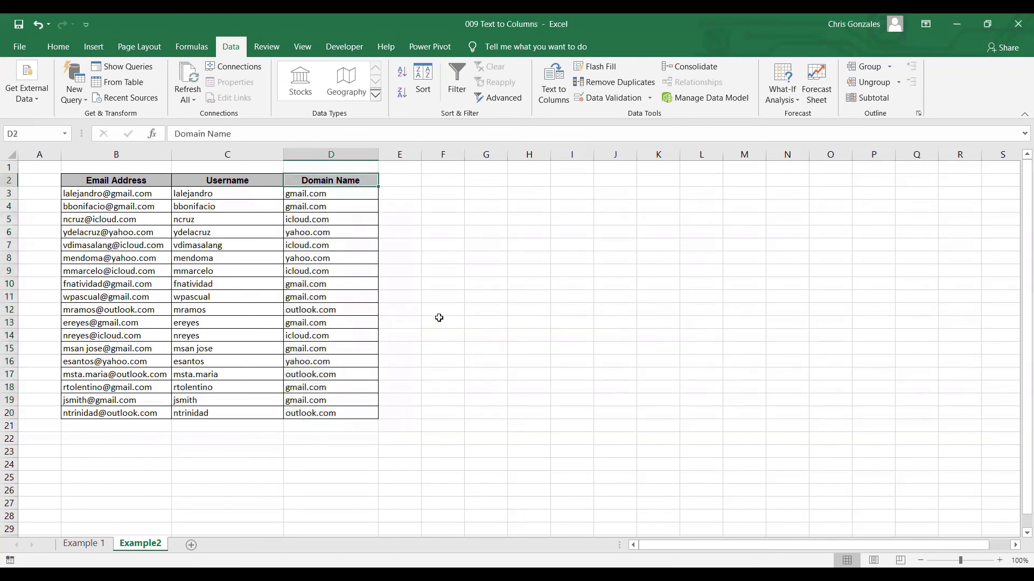